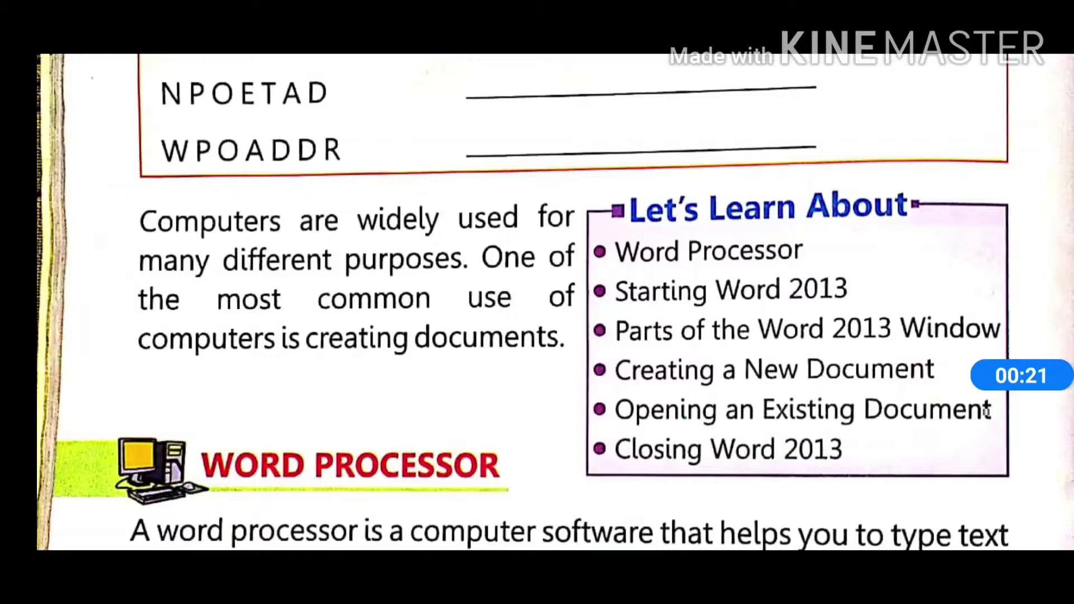
# - Tick off the six topics from Word Processor to Closing Word 2013, clear the ink, and scroll on
pyautogui.moveTo(571, 246); pyautogui.dragTo(661, 196)
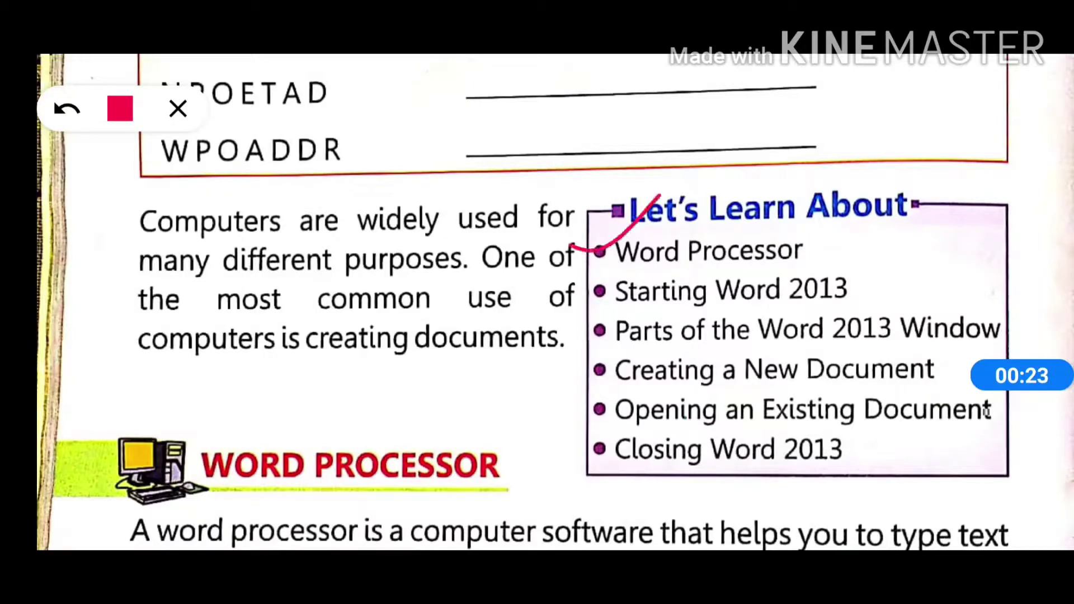
pyautogui.moveTo(578, 288)
pyautogui.mouseDown()
pyautogui.moveTo(599, 298)
pyautogui.moveTo(700, 234)
pyautogui.mouseUp()
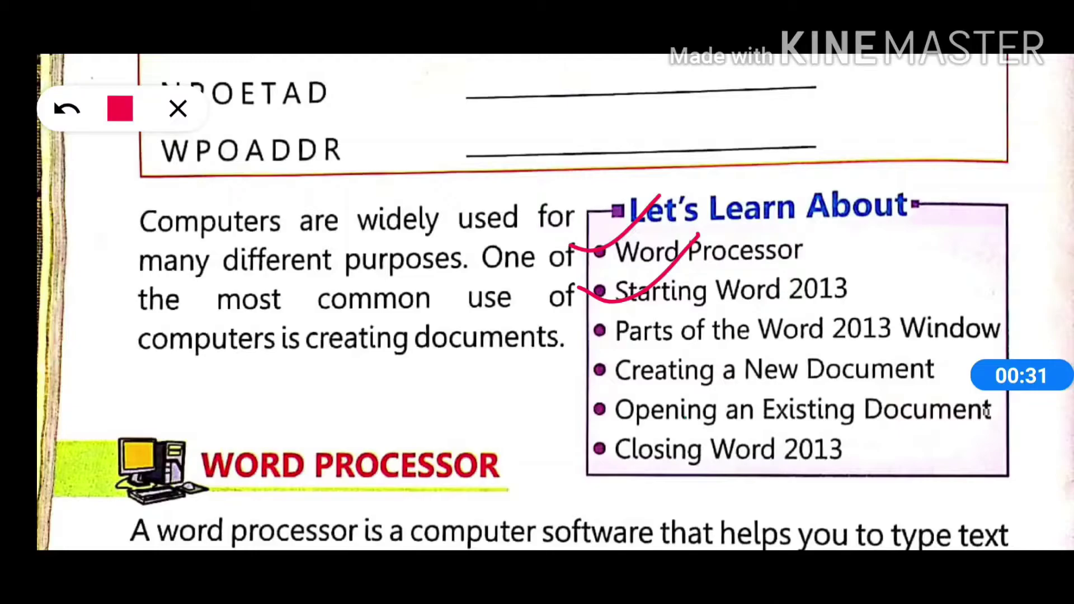
pyautogui.moveTo(562, 326); pyautogui.dragTo(671, 276)
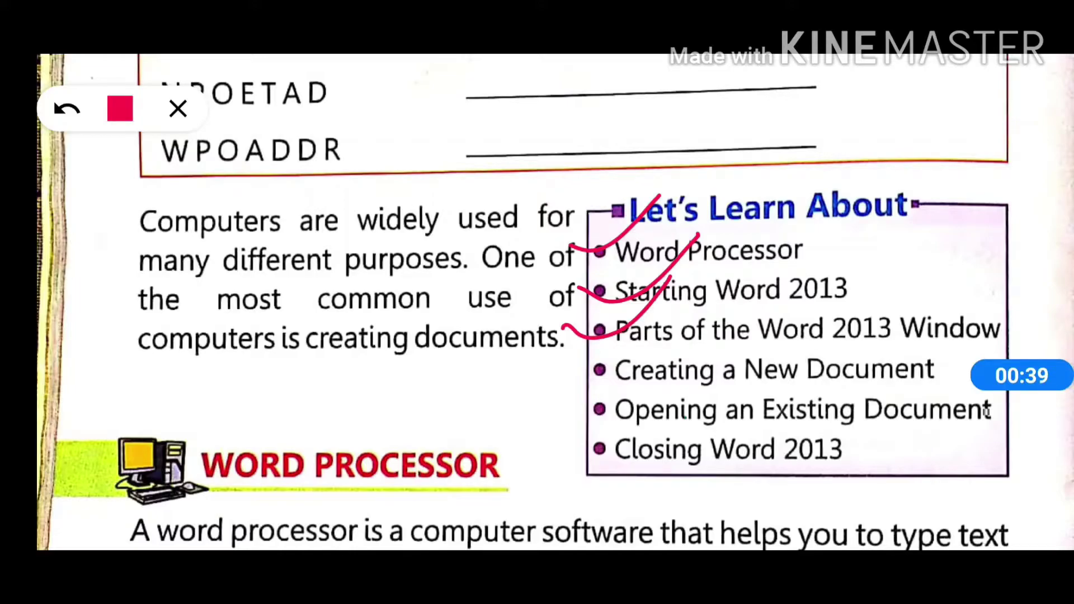
pyautogui.moveTo(578, 359); pyautogui.dragTo(695, 320)
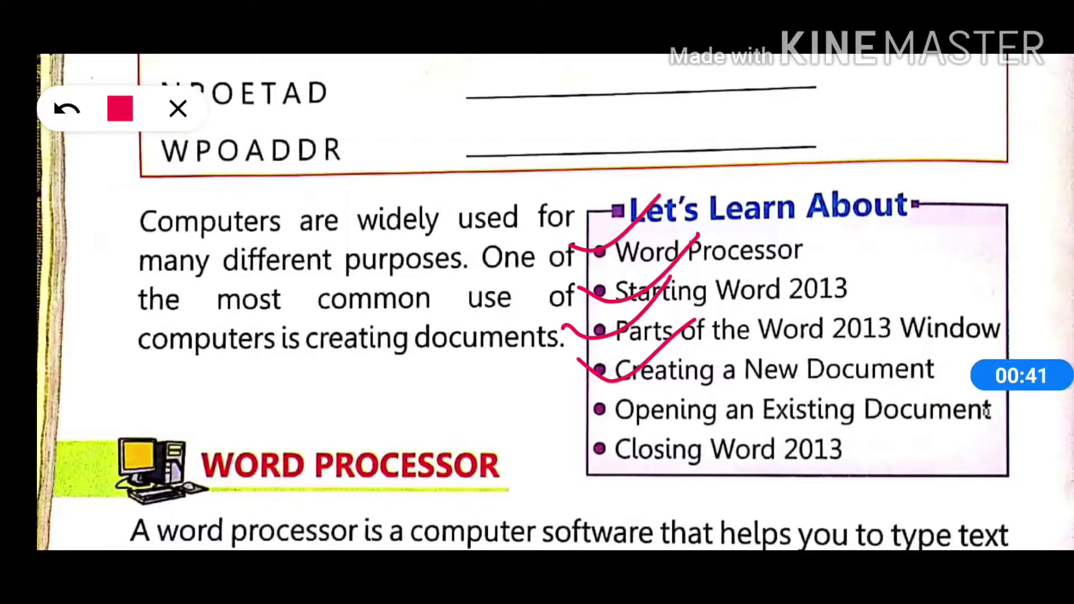
pyautogui.moveTo(582, 405); pyautogui.dragTo(677, 363)
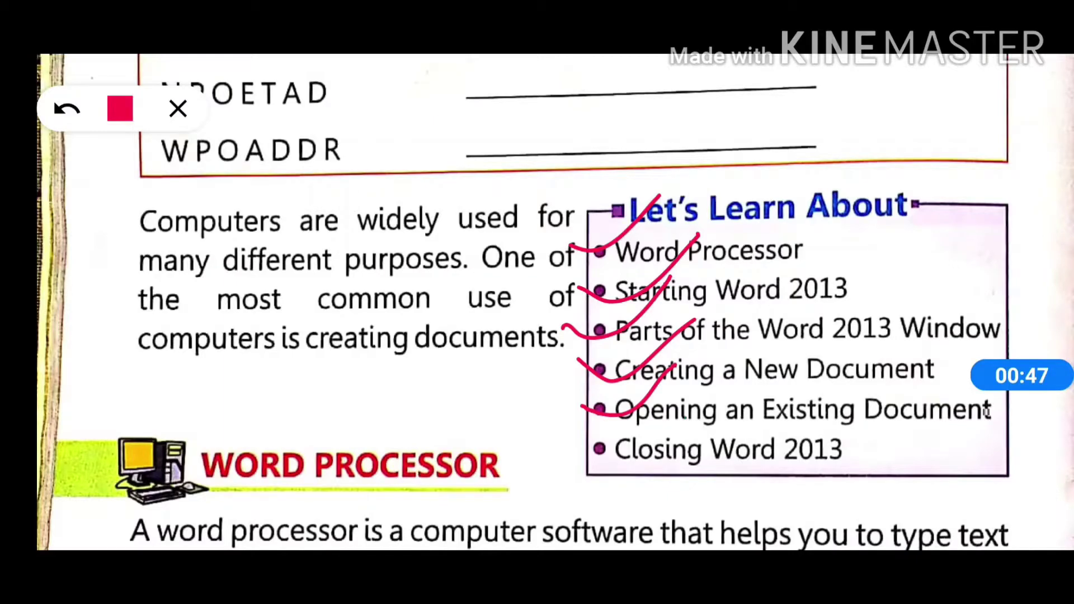
pyautogui.moveTo(564, 438); pyautogui.dragTo(715, 399)
pyautogui.click(178, 108)
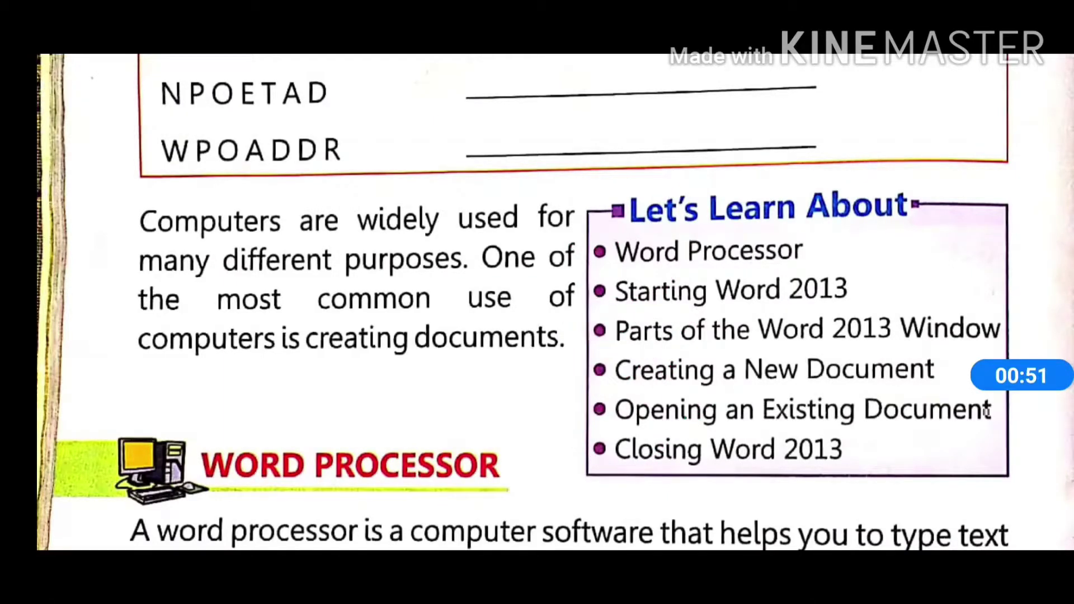
pyautogui.scroll(-2, 538, 302)
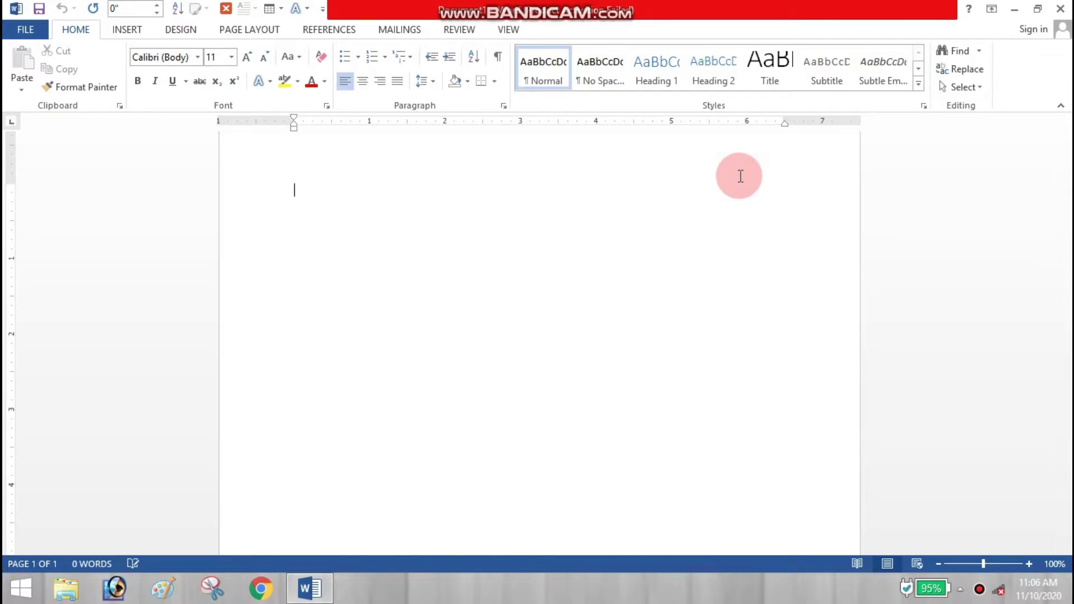
# - Bring up Word's New page with Blank document and template choices from the FILE menu
pyautogui.click(740, 176)
pyautogui.click(60, 52)
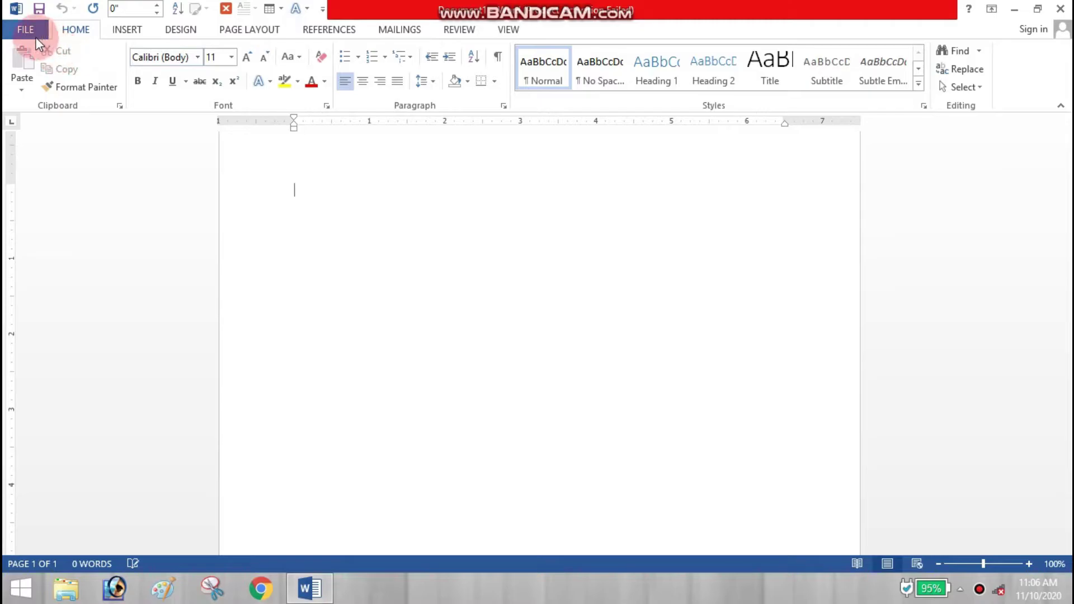
pyautogui.click(21, 32)
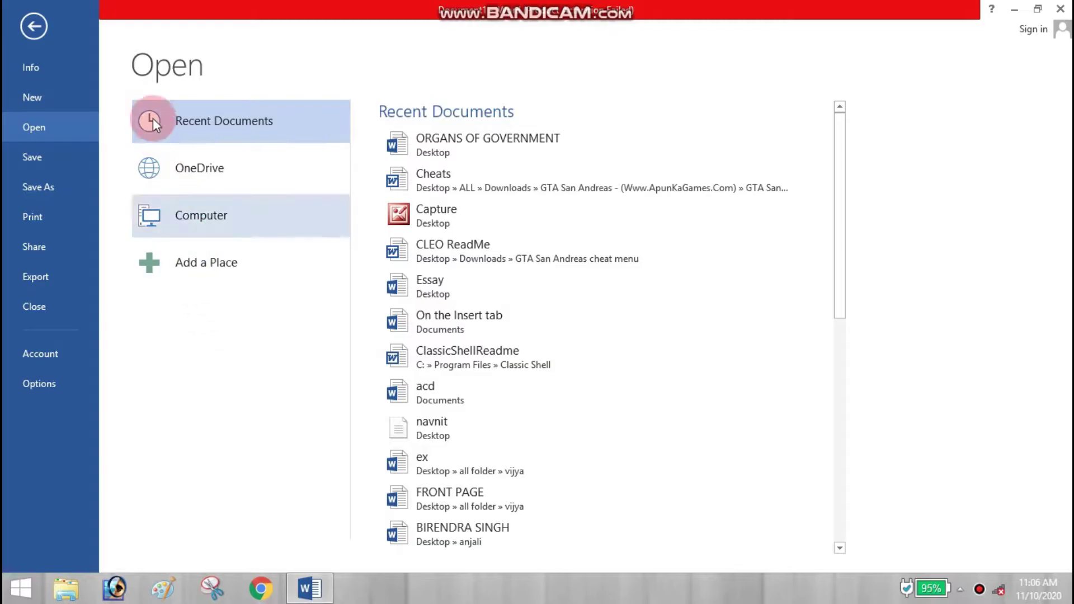
pyautogui.click(80, 100)
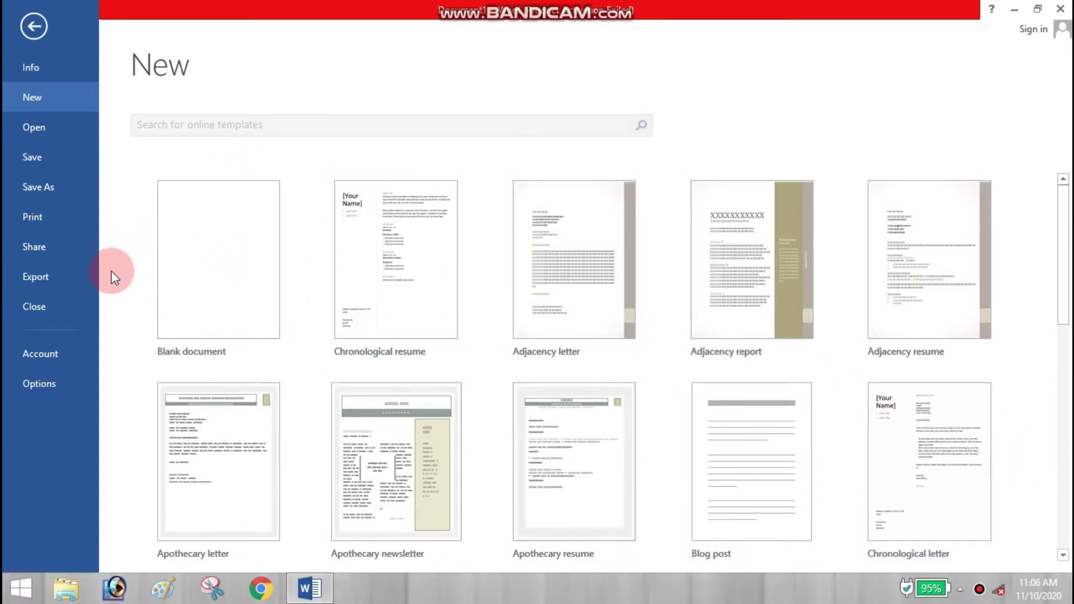
# - Start a Blank document for typing the 39-word word-wrap paragraph
pyautogui.click(190, 271)
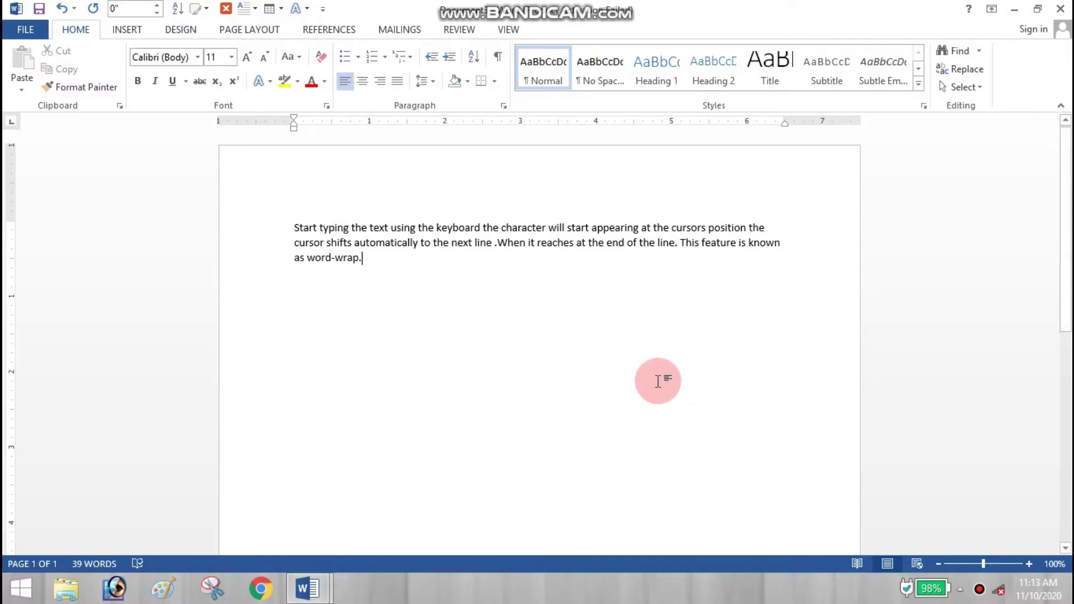
# - Go to Save As under FILE to show the Computer location with Documents and Desktop
pyautogui.click(25, 29)
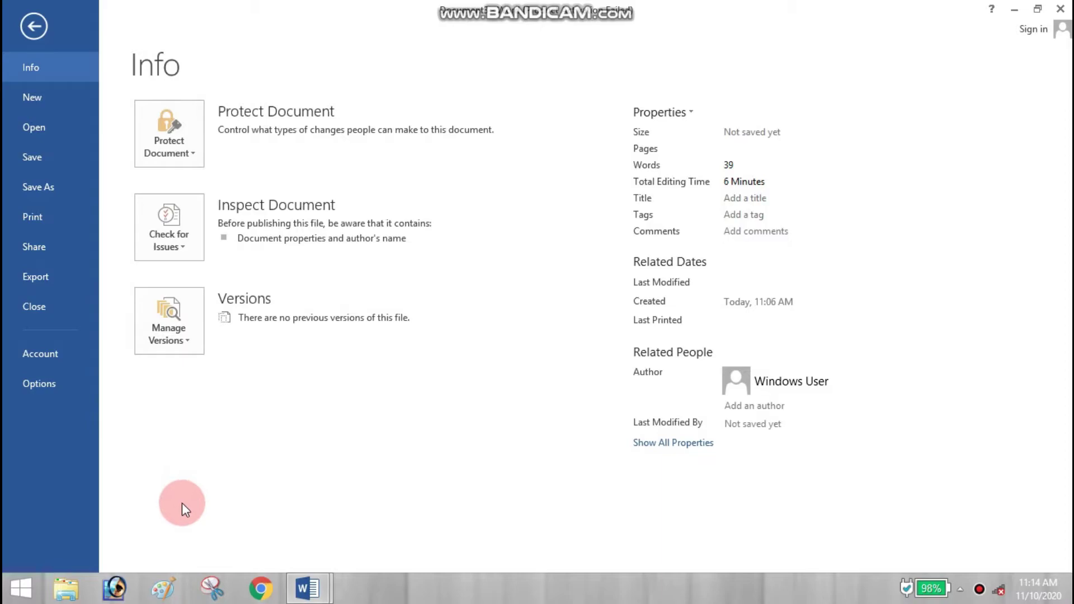
pyautogui.click(72, 192)
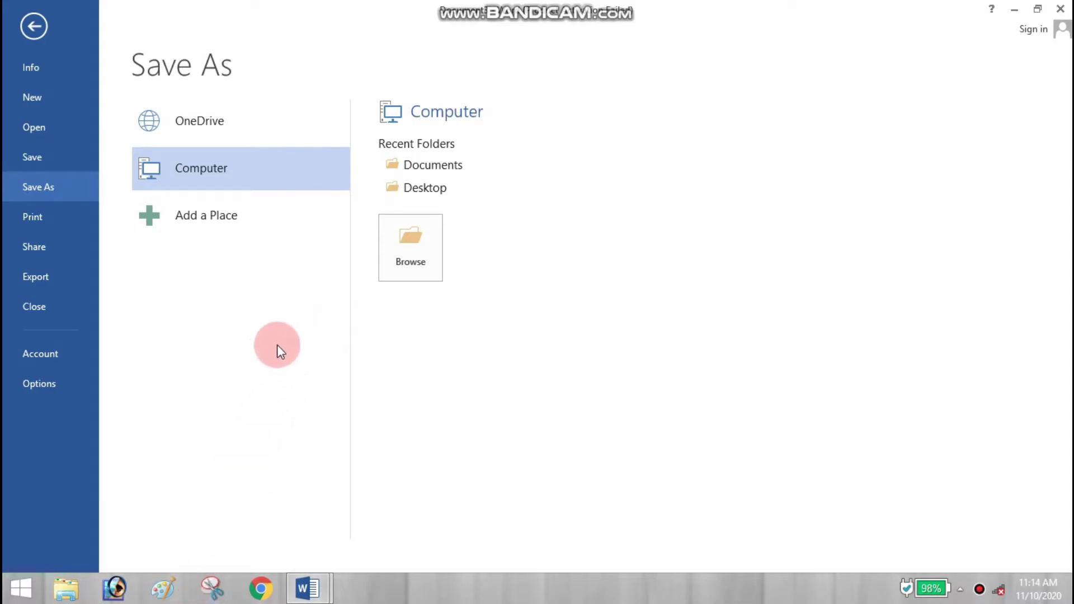
# - Save the document to the Desktop under the file name 'Neps'
pyautogui.click(437, 276)
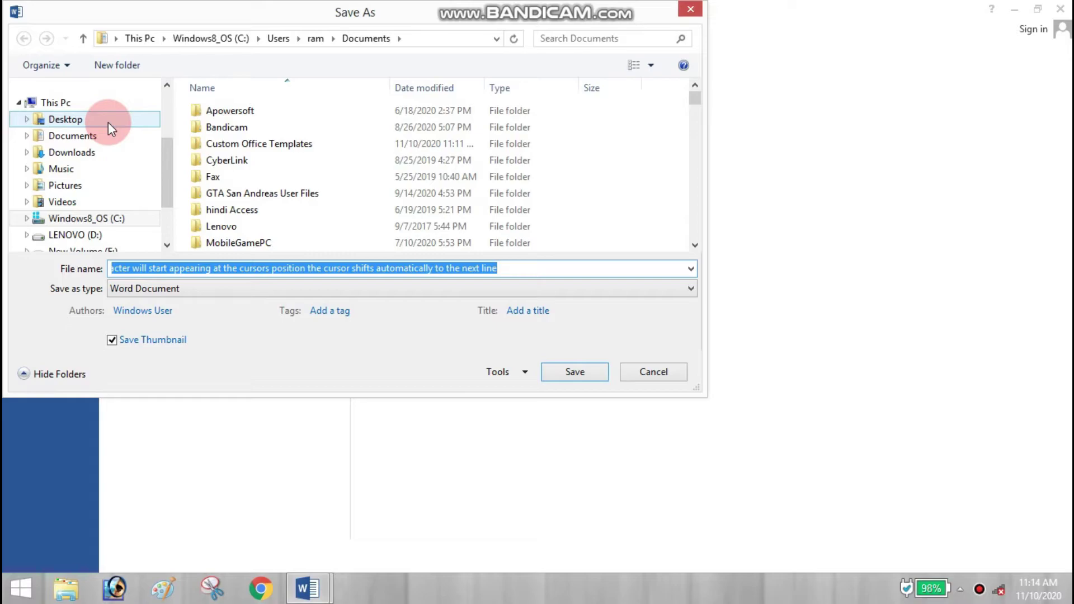
pyautogui.click(109, 122)
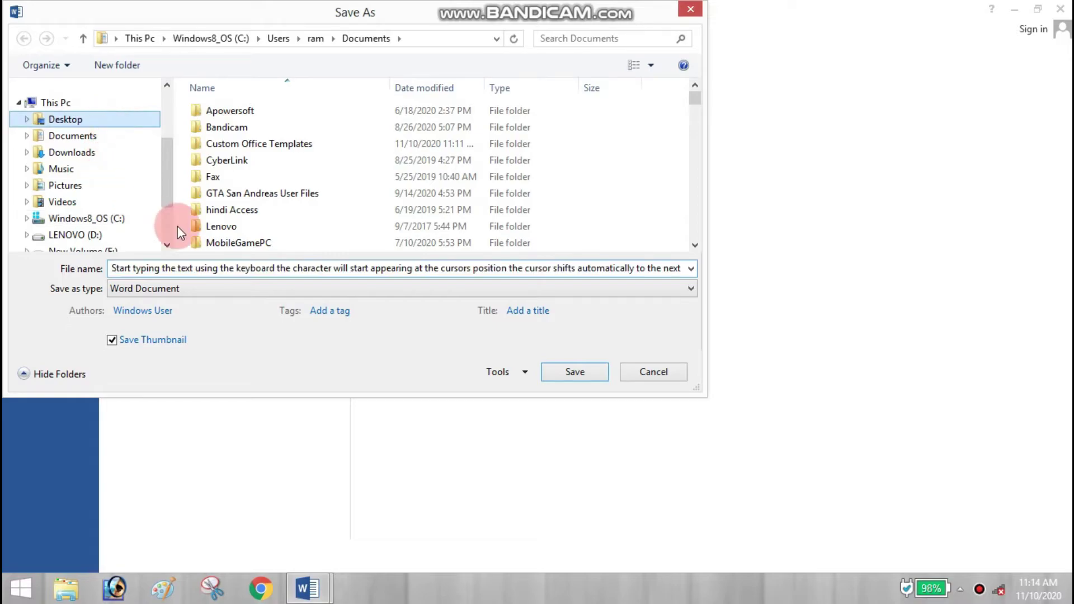
pyautogui.click(692, 274)
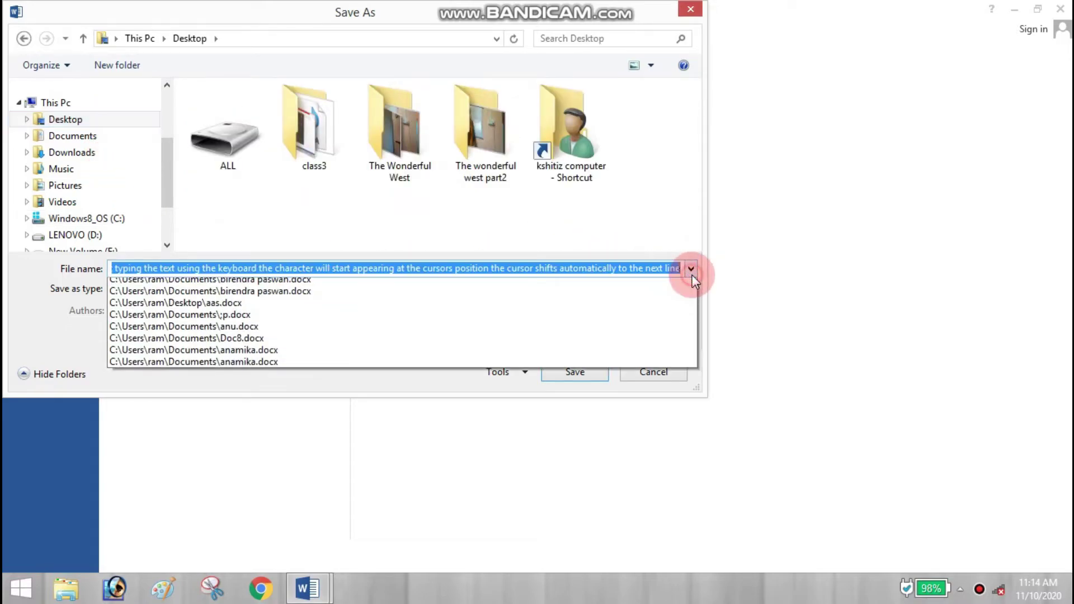
pyautogui.click(686, 270)
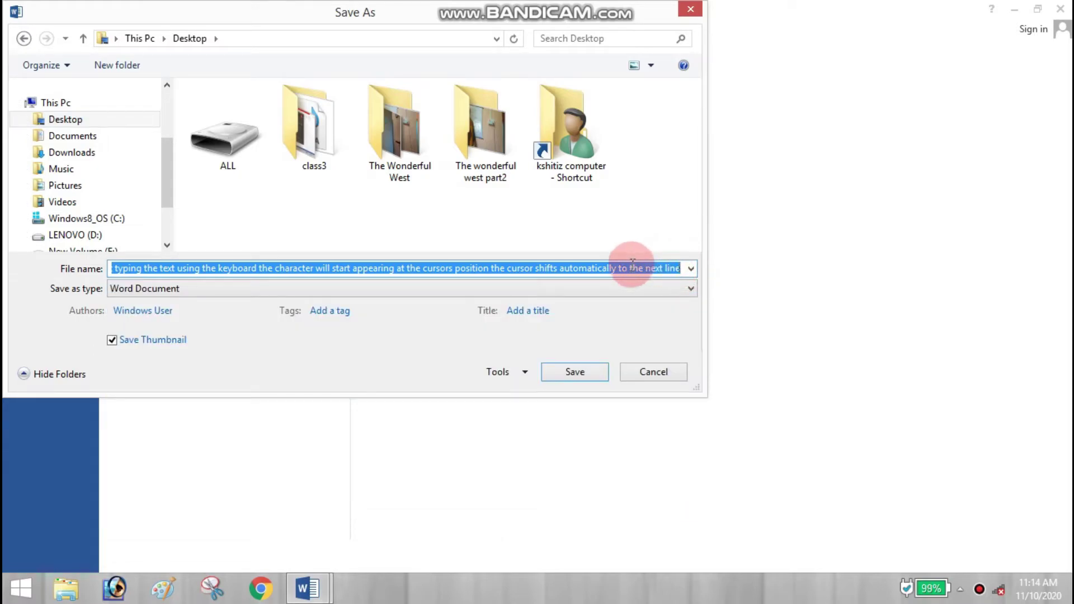
pyautogui.press('BackSpace')
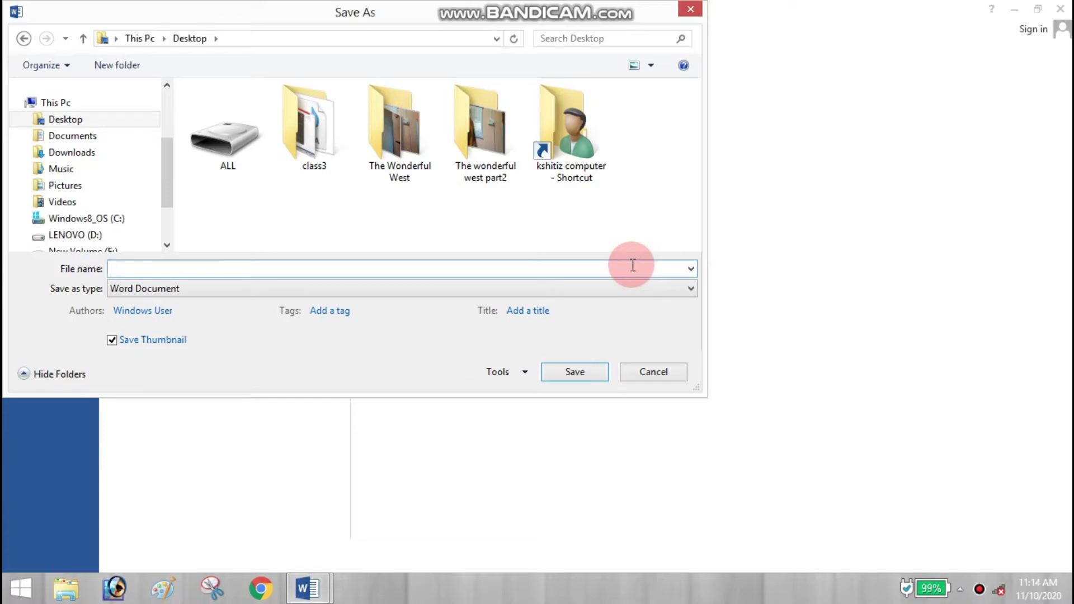
pyautogui.press('capslock')
pyautogui.write('N')
pyautogui.press('capslock')
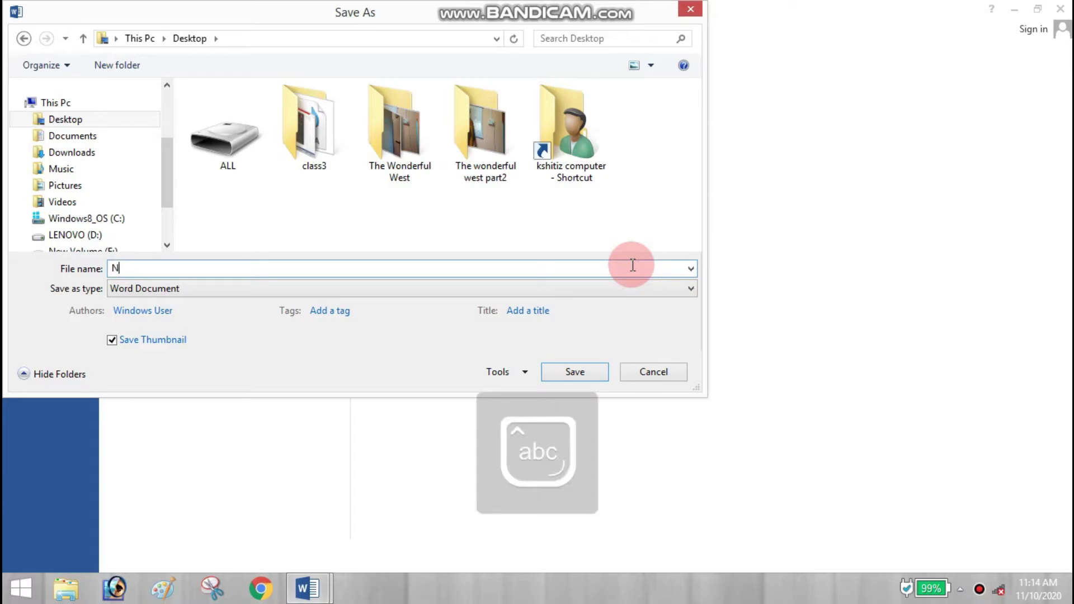
pyautogui.write('eps')
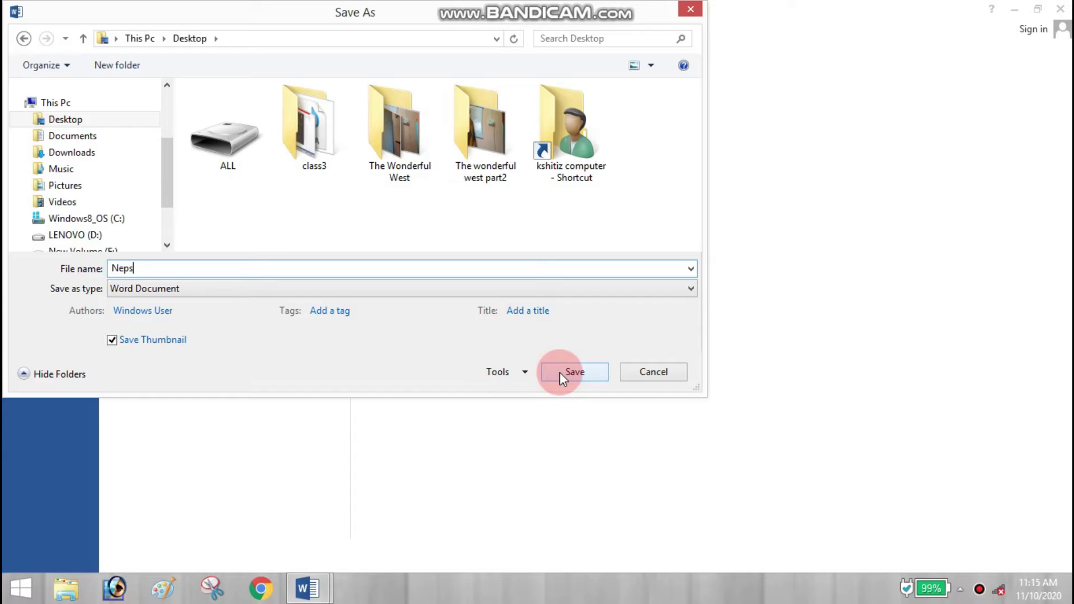
pyautogui.click(562, 372)
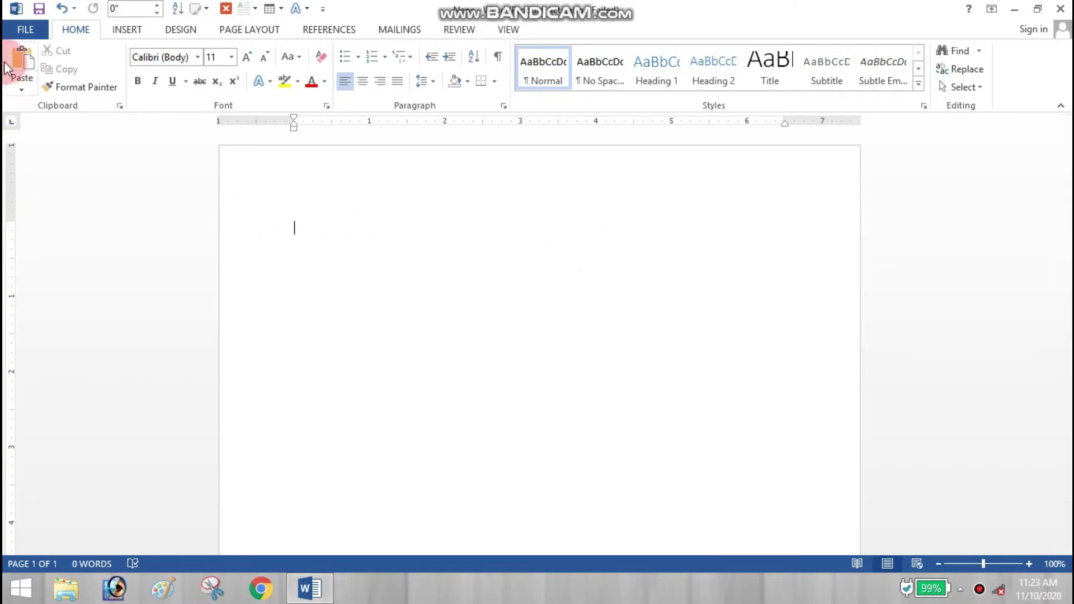
# - Reopen the Neps document from the Desktop through FILE > Open > Computer > Browse
pyautogui.click(27, 32)
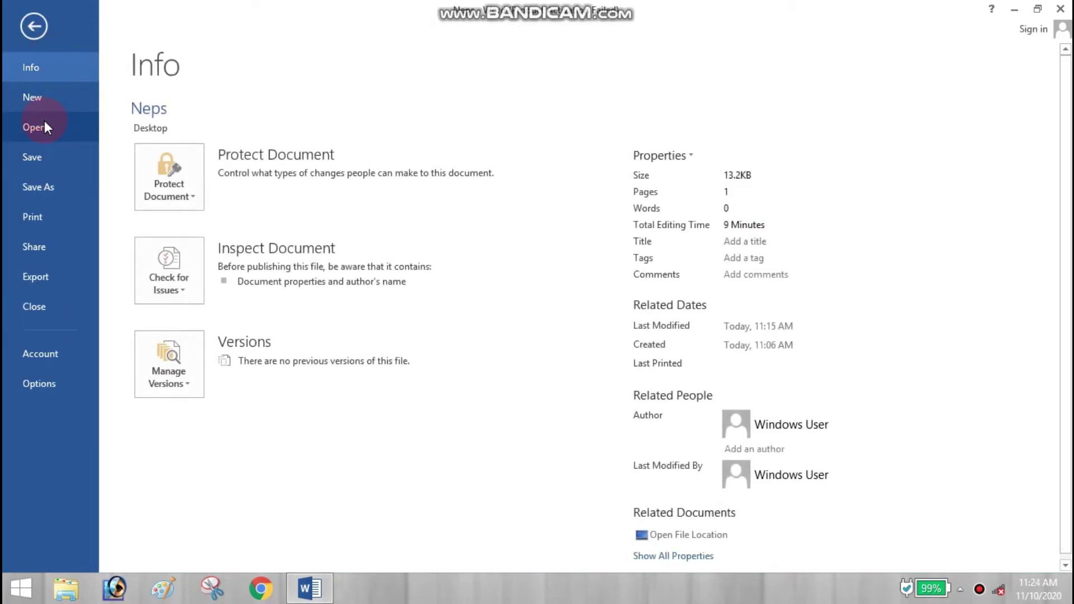
pyautogui.click(86, 127)
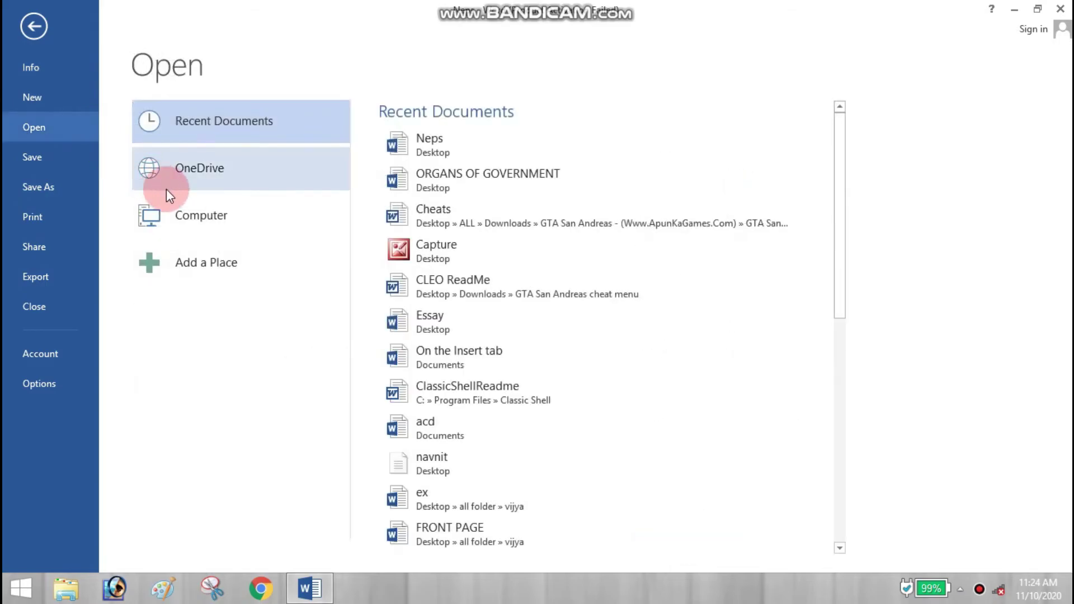
pyautogui.click(296, 221)
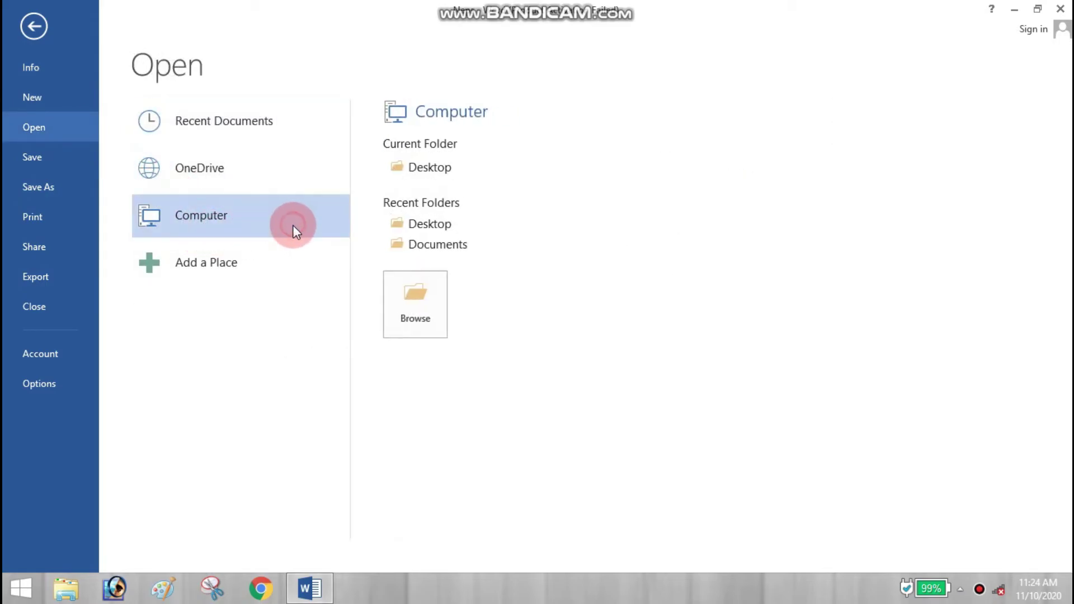
pyautogui.click(439, 312)
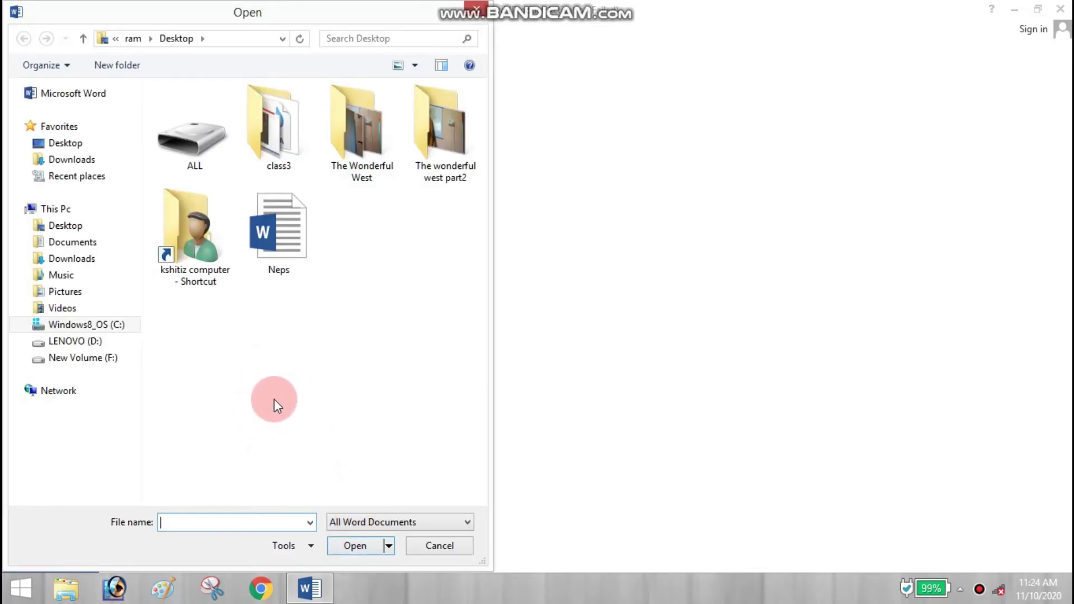
pyautogui.click(112, 146)
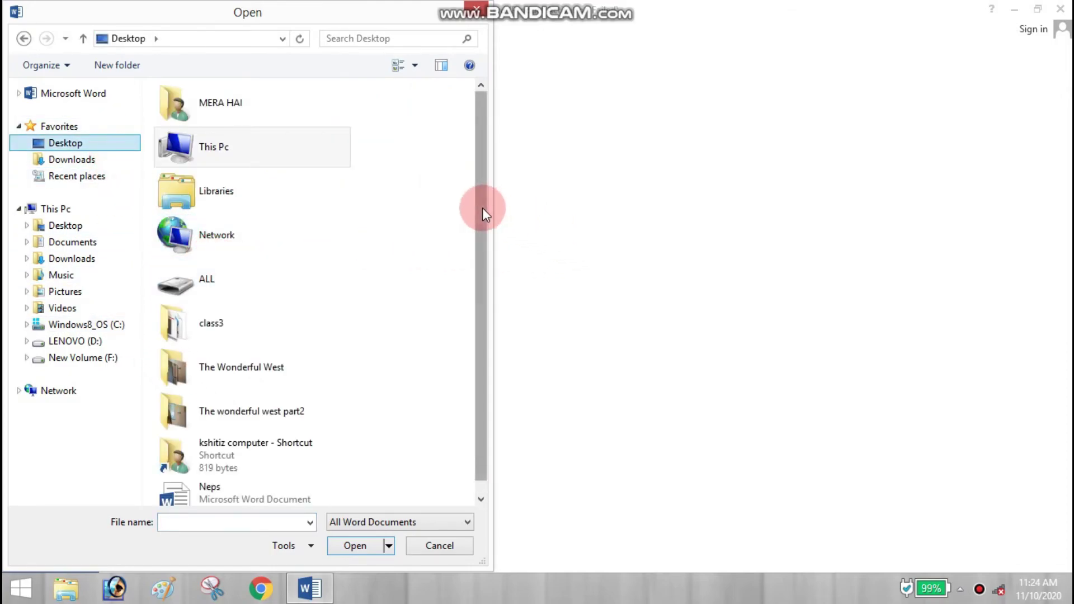
pyautogui.moveTo(483, 207); pyautogui.dragTo(473, 293)
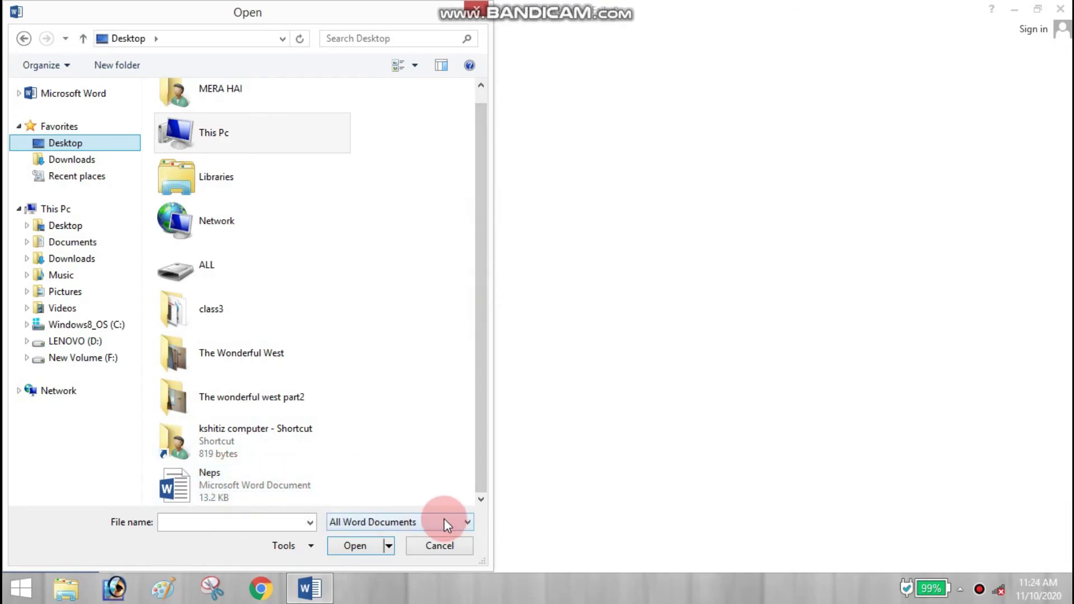
pyautogui.moveTo(252, 486)
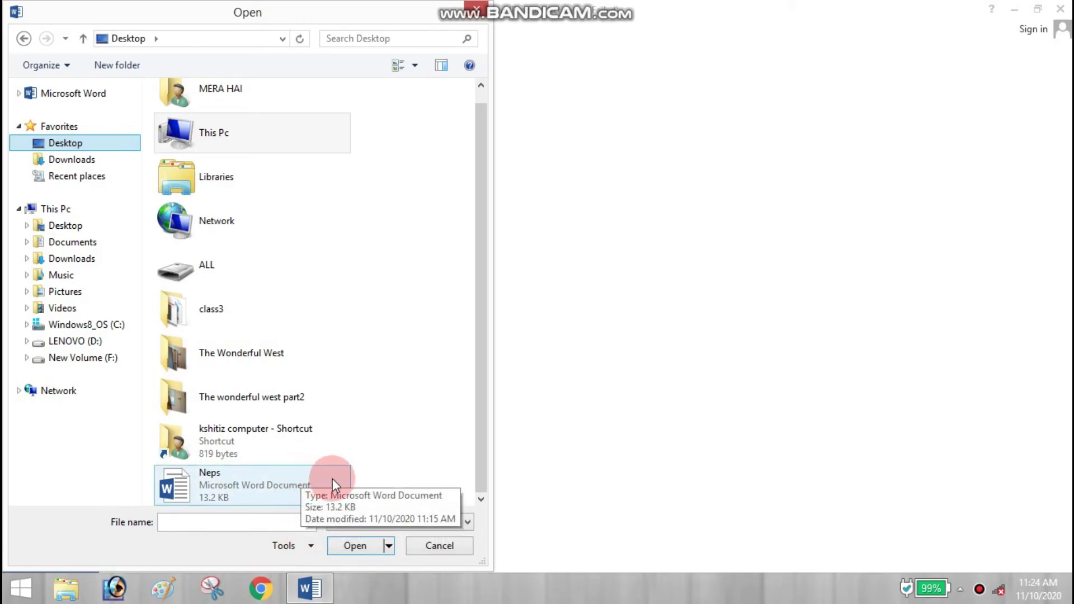
pyautogui.click(333, 478)
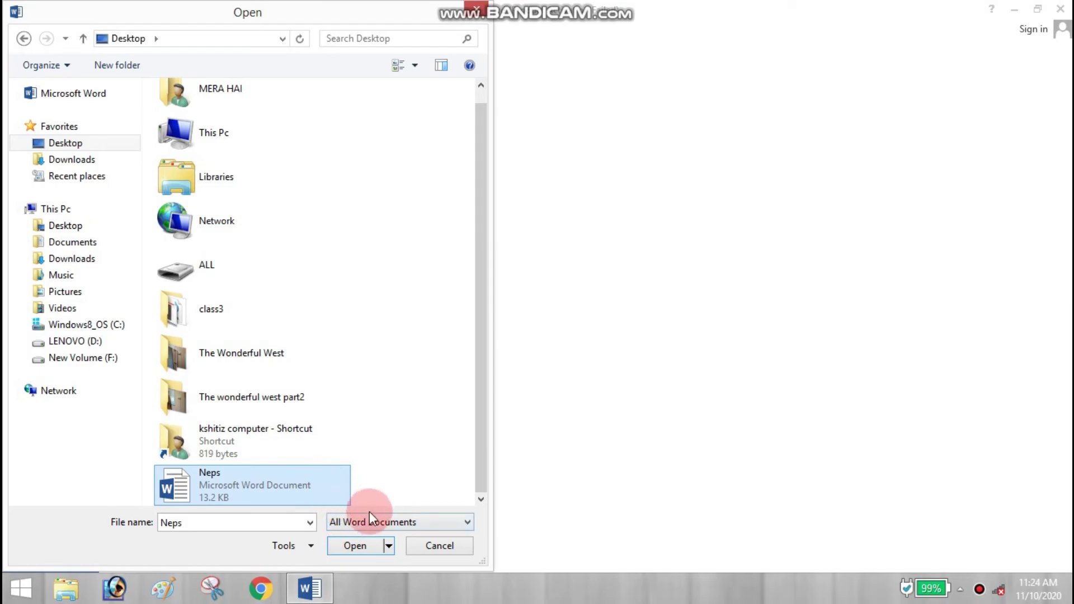
pyautogui.click(361, 554)
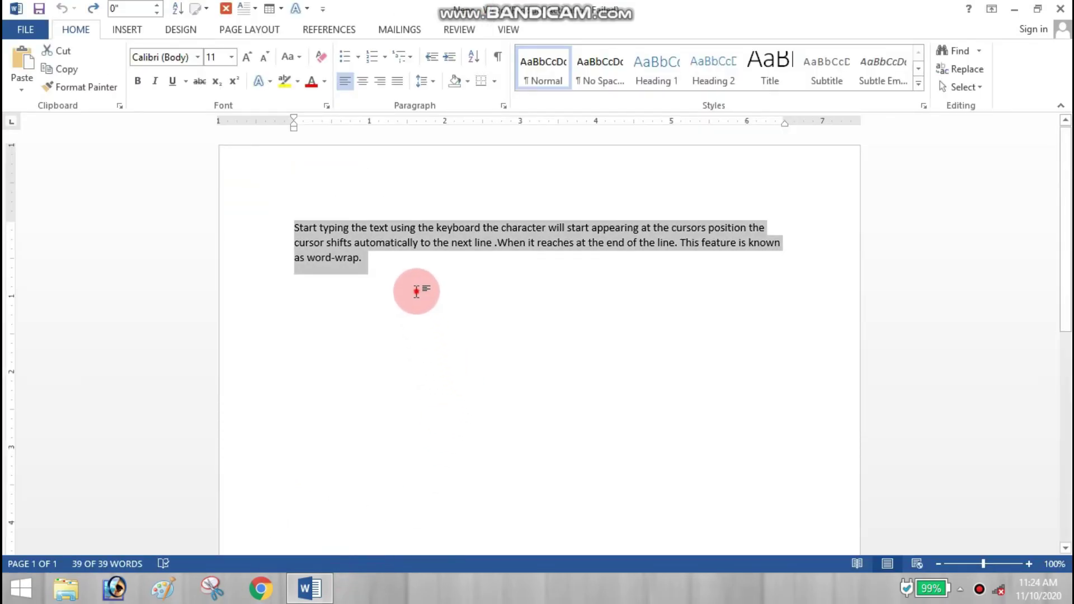
pyautogui.click(416, 290)
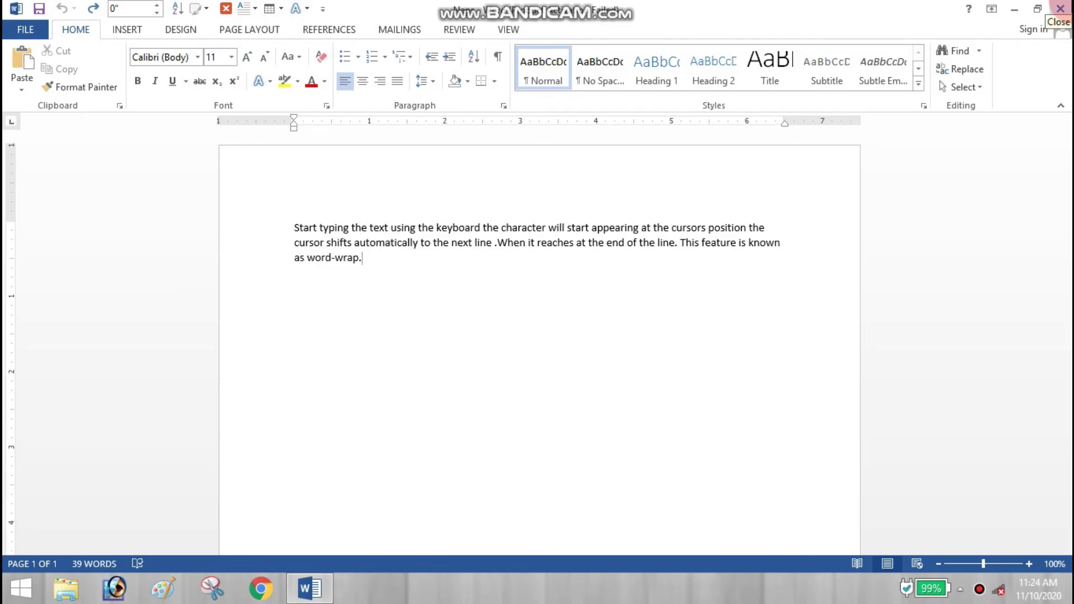
# - Close Word 2013 to return to the desktop showing the Neps file
pyautogui.click(1059, 17)
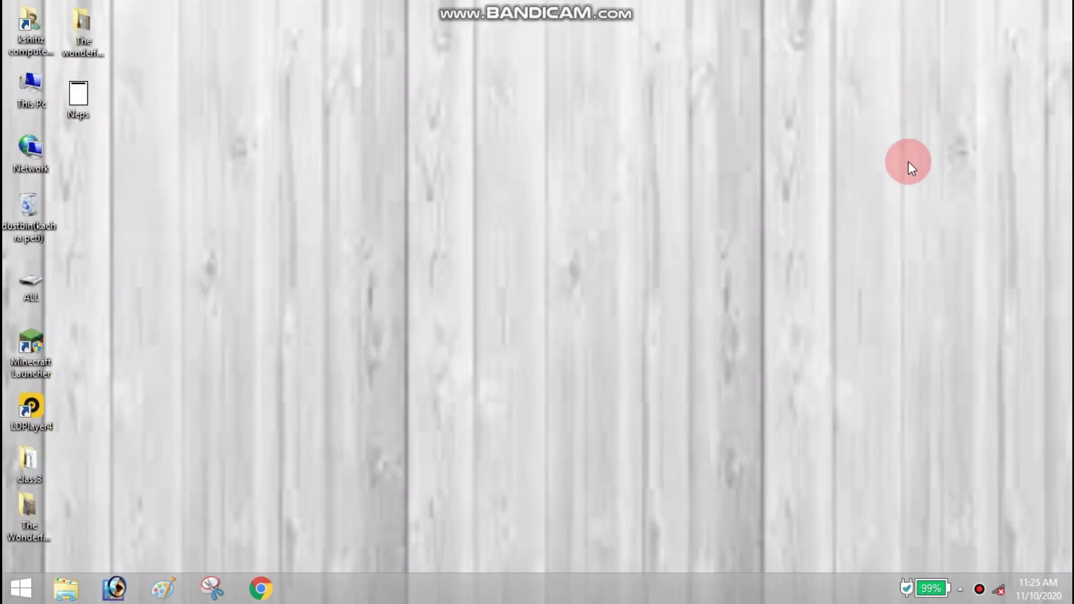